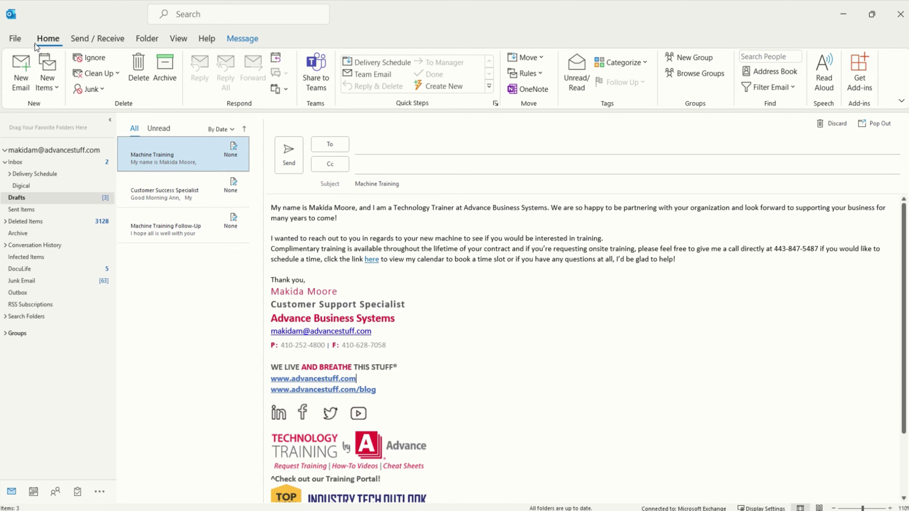
# - Leave the draft email for the File backstage Account Information page
pyautogui.click(15, 38)
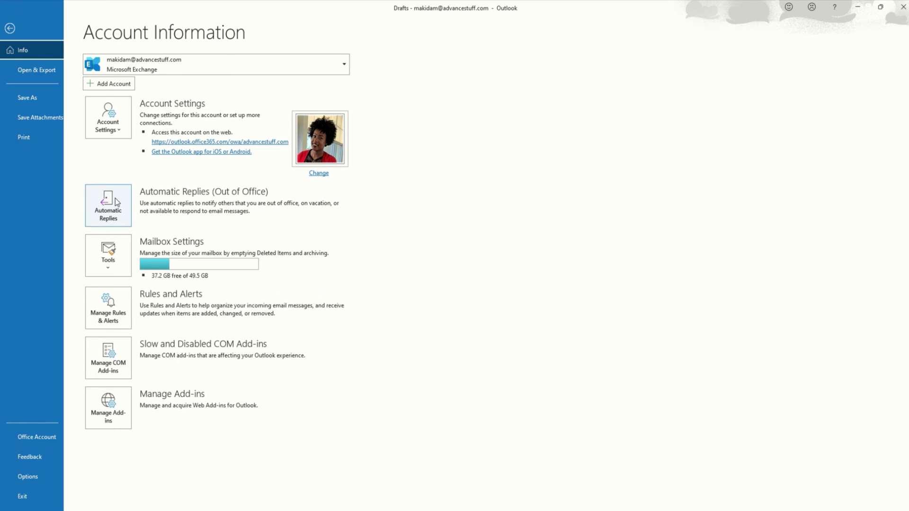
# - Enable automatic replies only from Wed 12/8/2021 2:00 PM to Thu 12/9/2021 2:00 PM
pyautogui.click(120, 213)
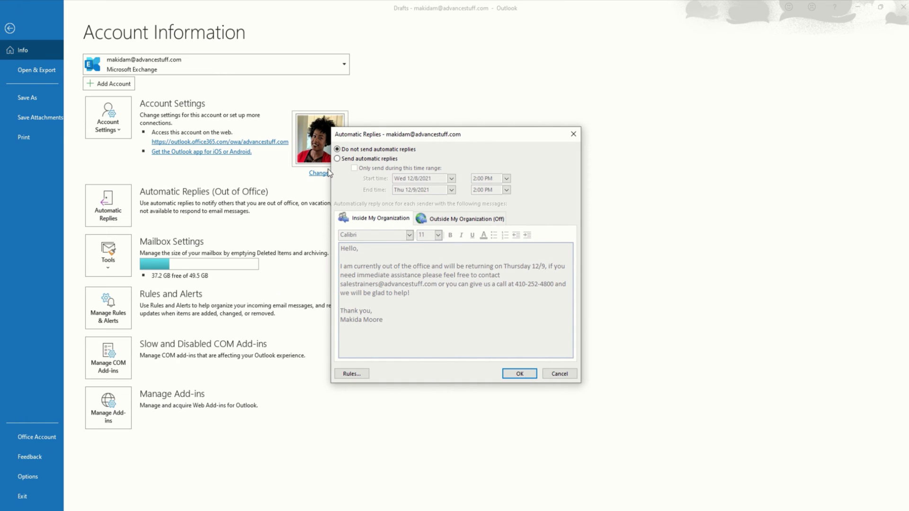
pyautogui.click(337, 158)
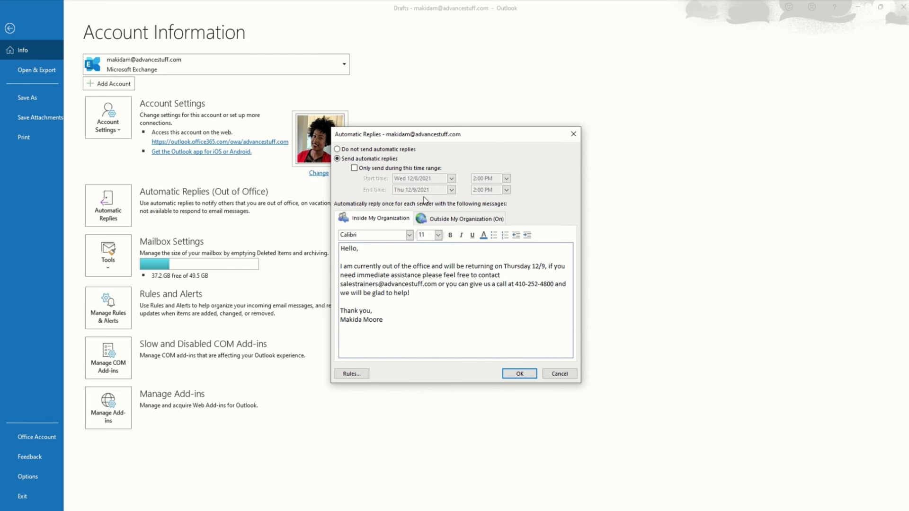
pyautogui.click(355, 169)
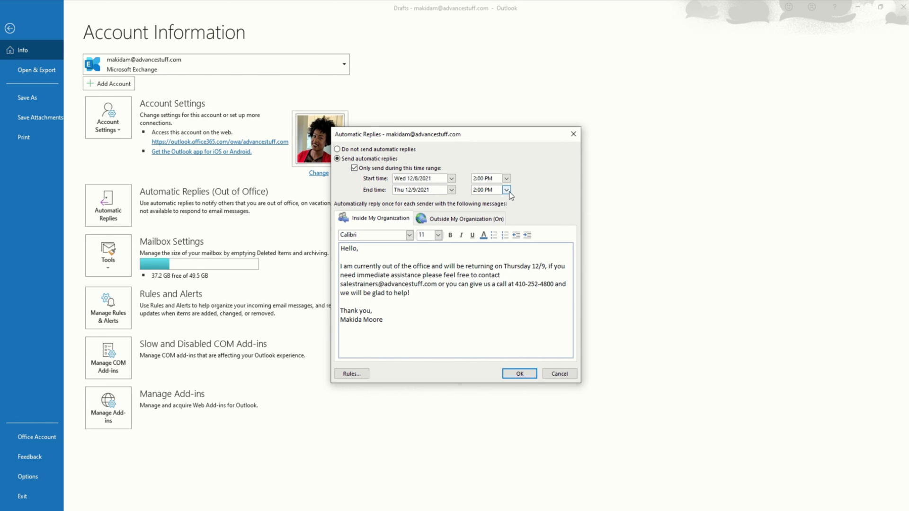
pyautogui.click(451, 190)
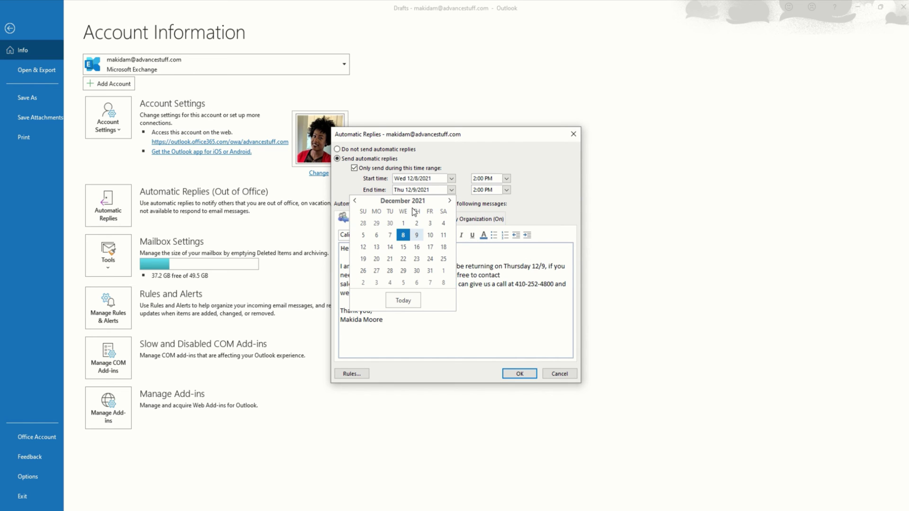
pyautogui.click(416, 236)
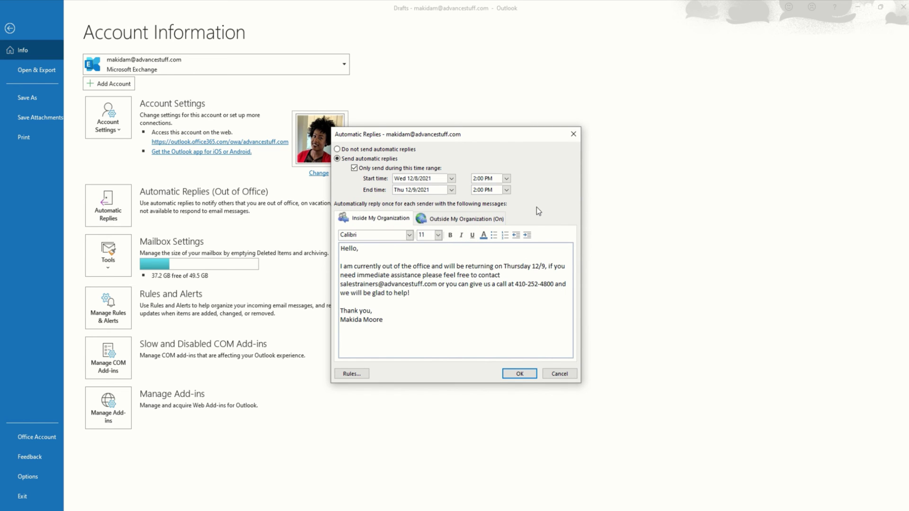
pyautogui.click(461, 221)
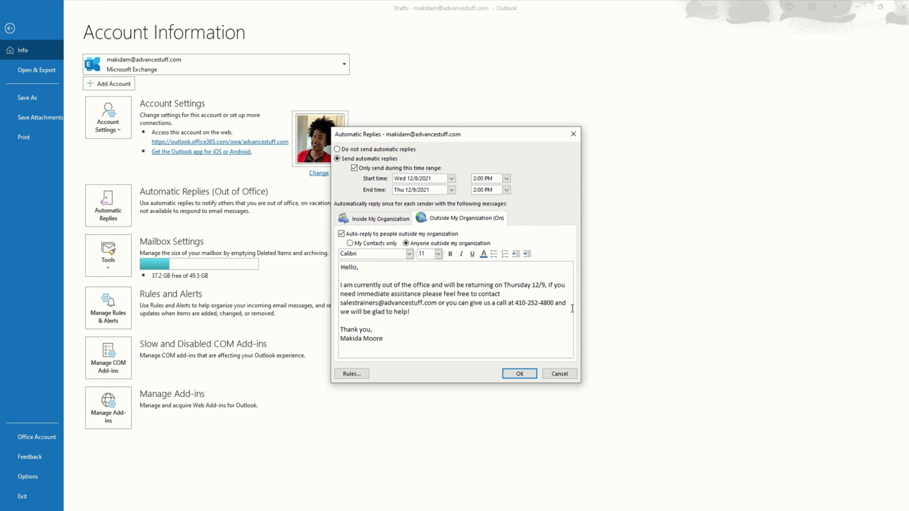
pyautogui.click(387, 223)
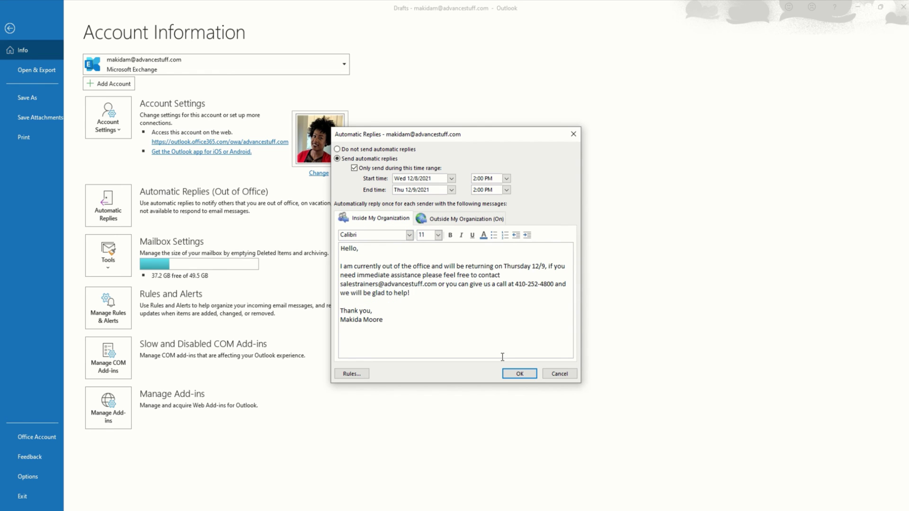
# - Confirm the 12/8–12/9/2021 automatic reply settings, then switch automatic replies off
pyautogui.click(518, 374)
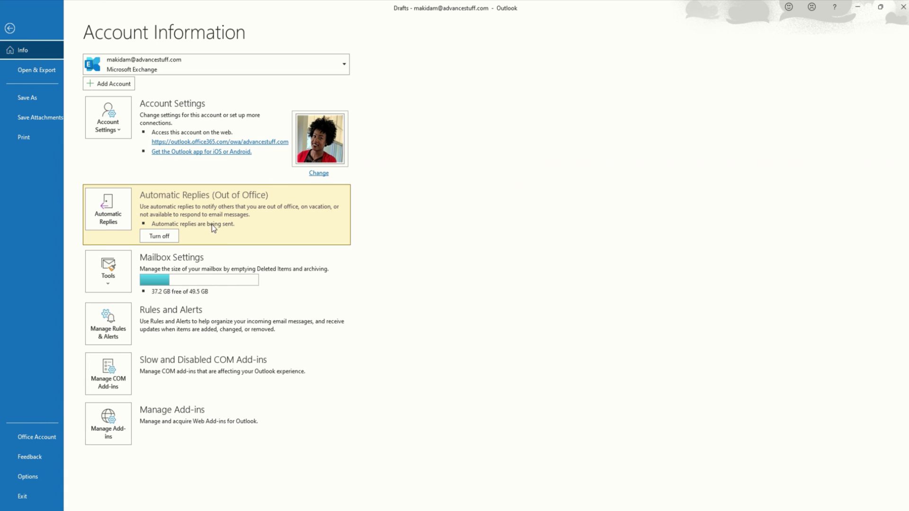
pyautogui.click(166, 237)
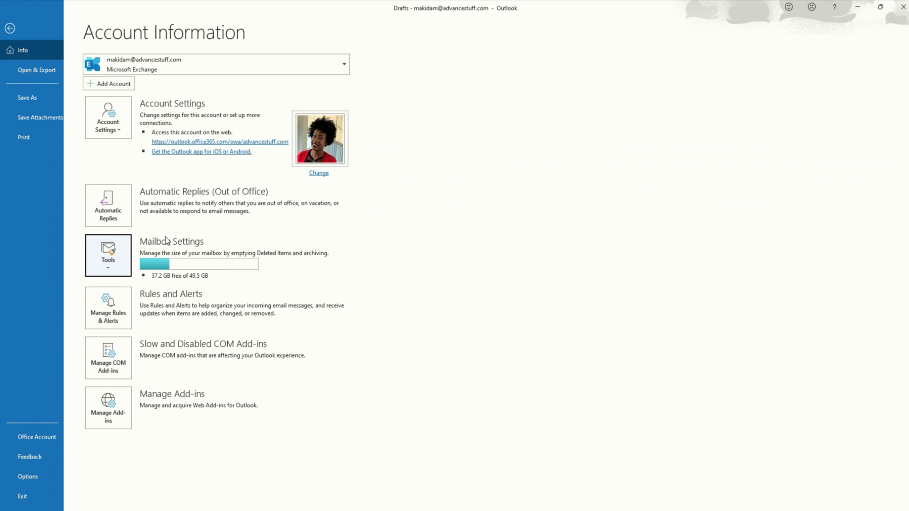